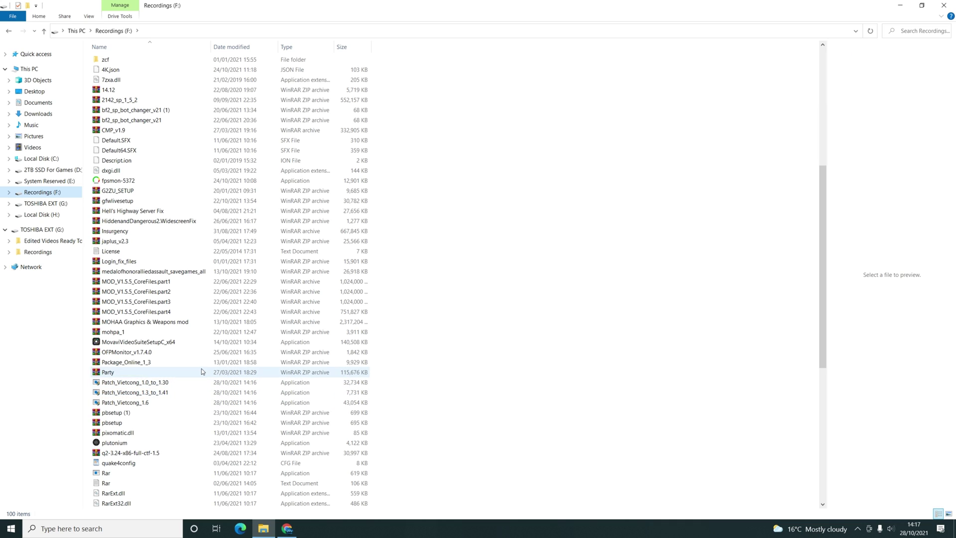
- Run Patch_Vietcong_1.0_to_1.30 with permission to make changes, accept the license, install the v1.30 patch and exit the installer
left_click(174, 393)
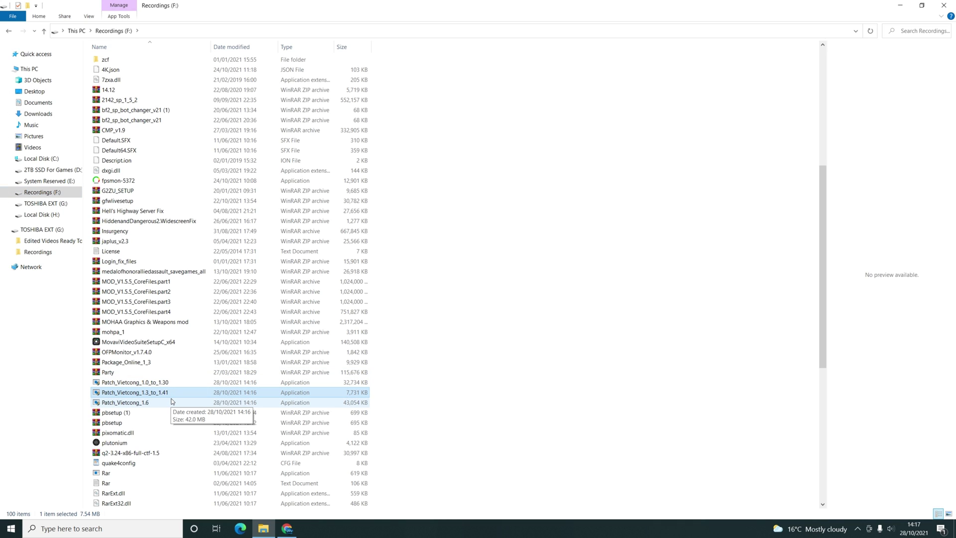
left_click(171, 401)
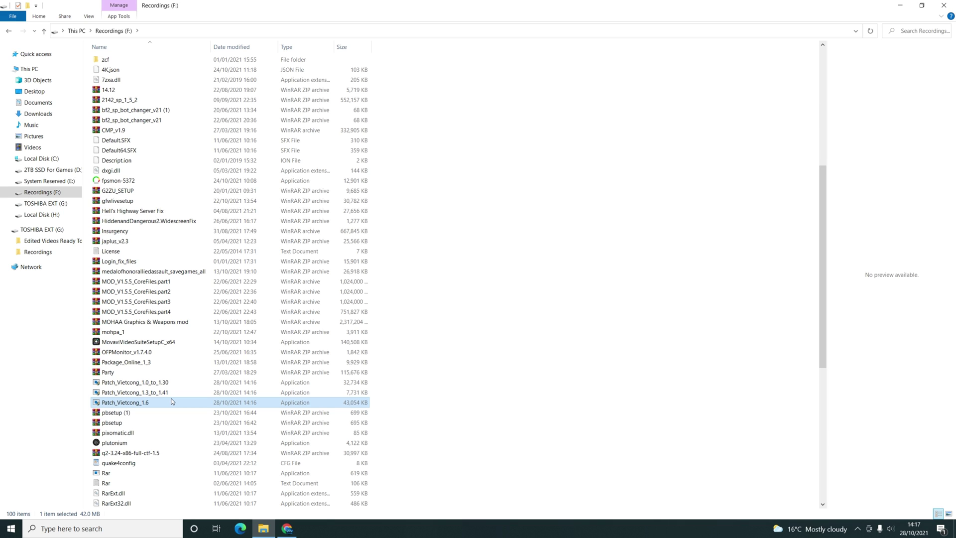
right_click(165, 400)
double_click(164, 382)
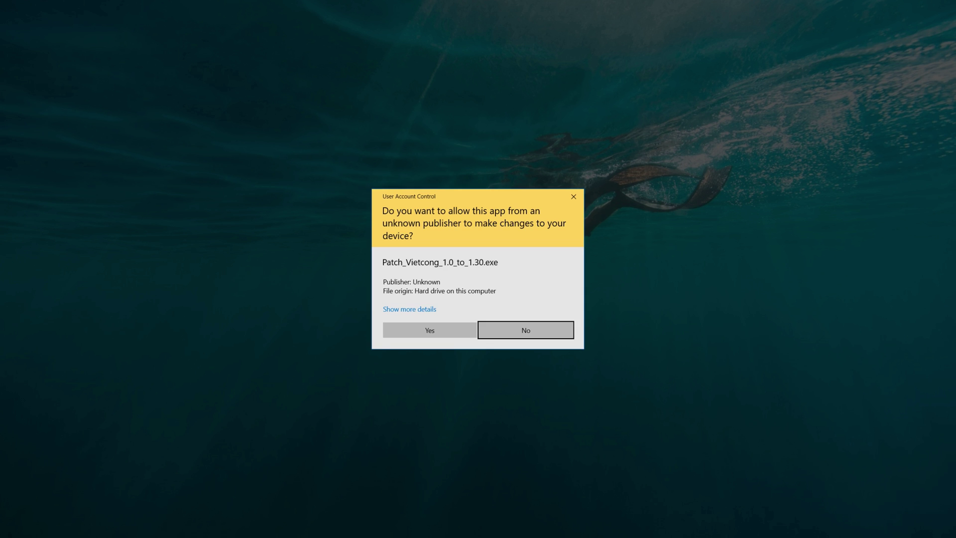
left_click(434, 329)
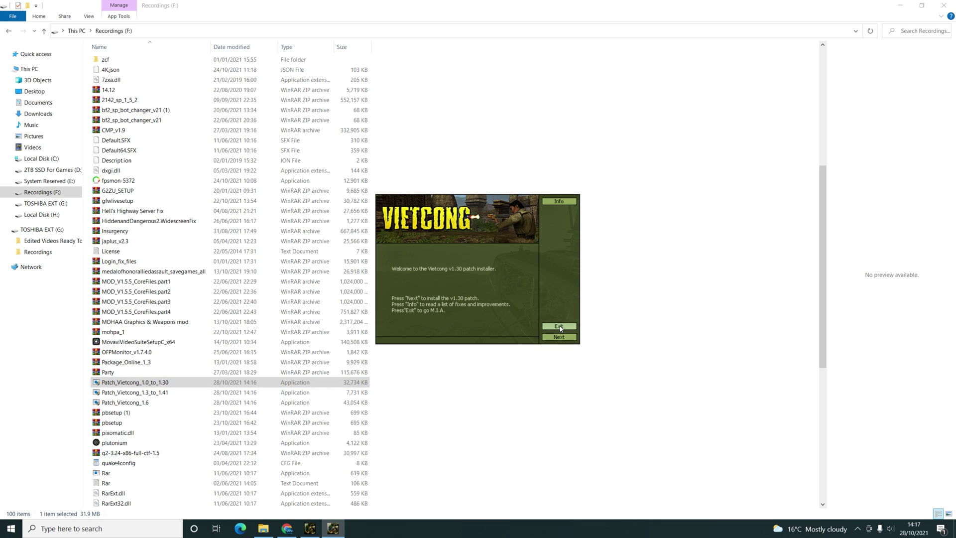
left_click(560, 337)
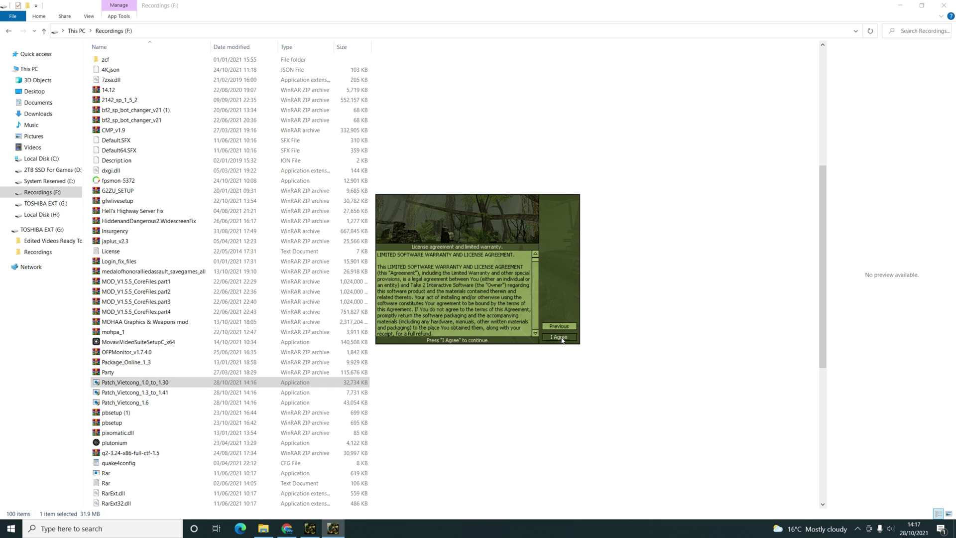
left_click(561, 338)
left_click(560, 337)
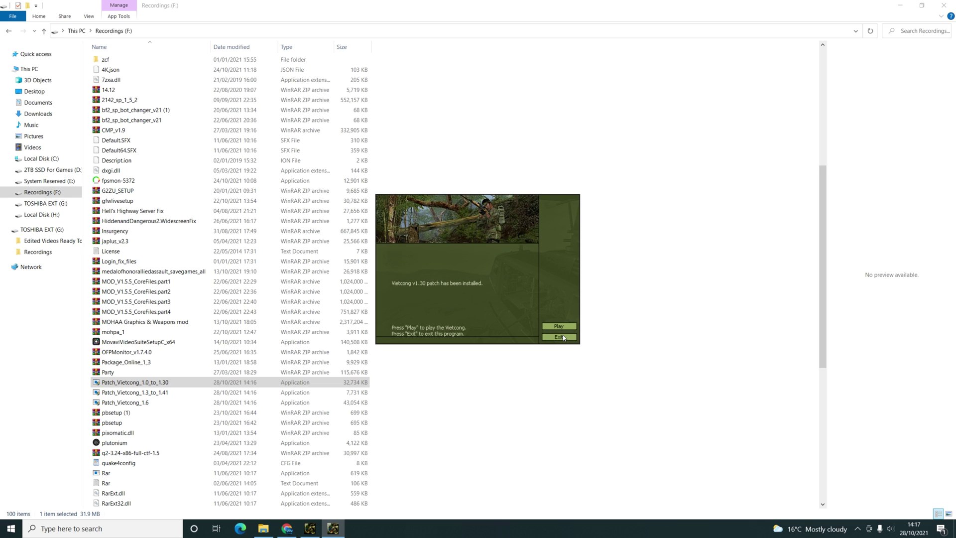
left_click(560, 338)
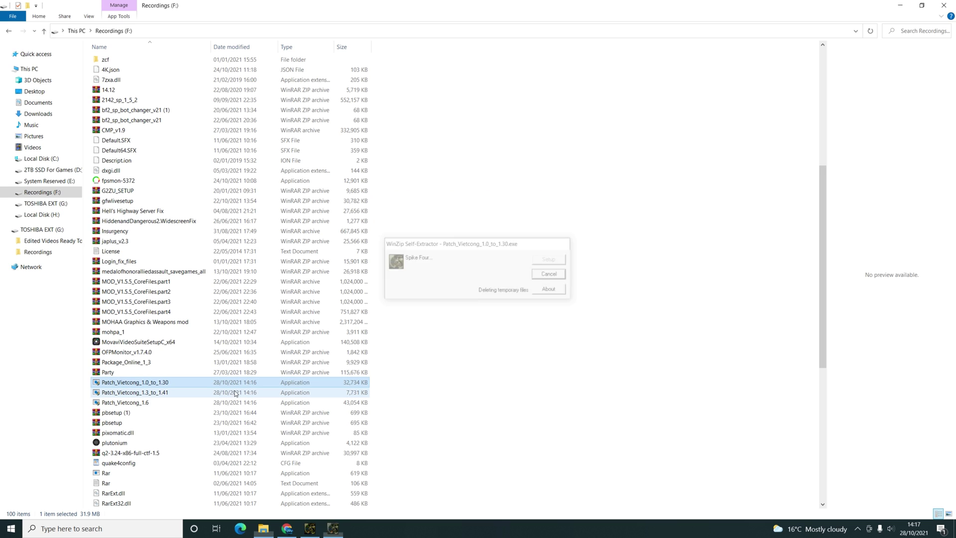
- Run Patch_Vietcong_1.3_to_1.41, accept the license, install the v1.41 patch to H:\Vietcong\Vietcong and exit the installer
double_click(187, 392)
left_click(442, 330)
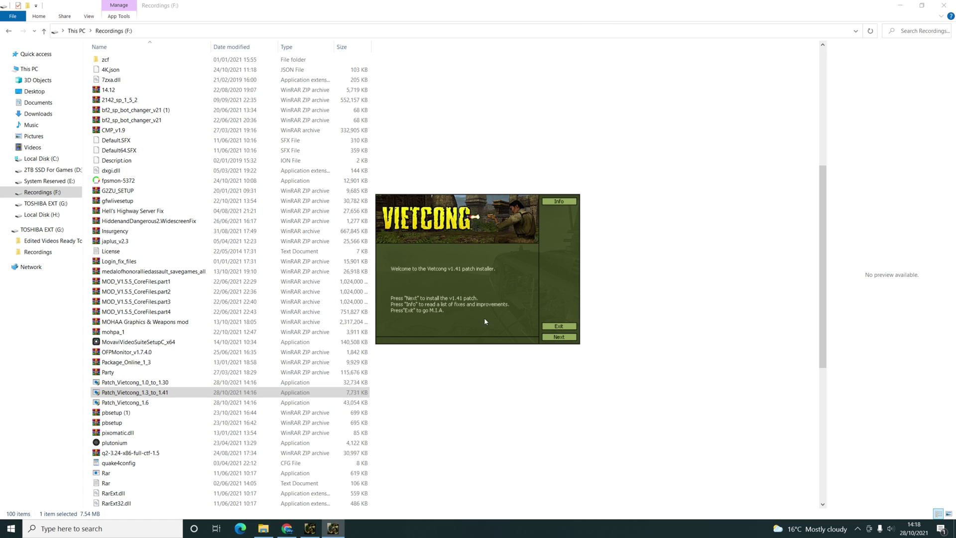
left_click(555, 338)
left_click(554, 339)
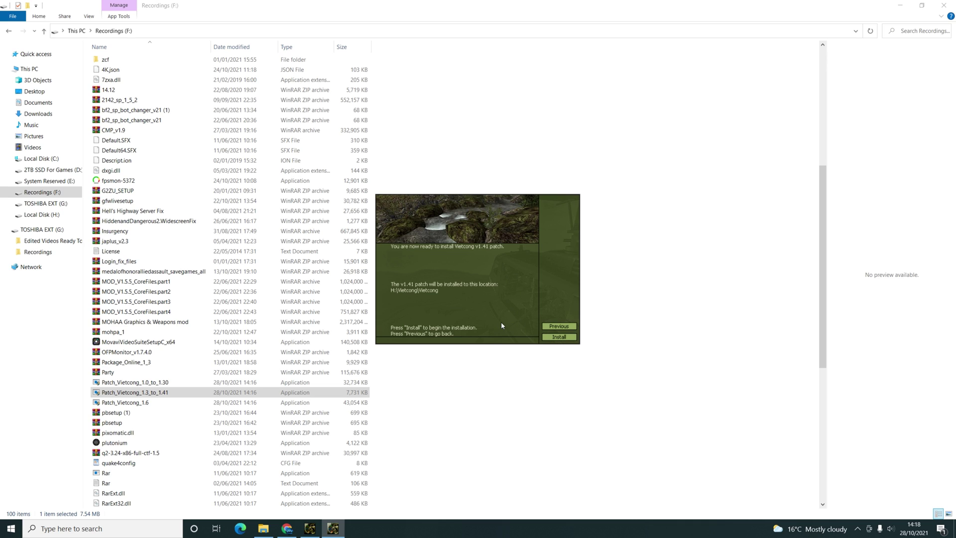
left_click(550, 337)
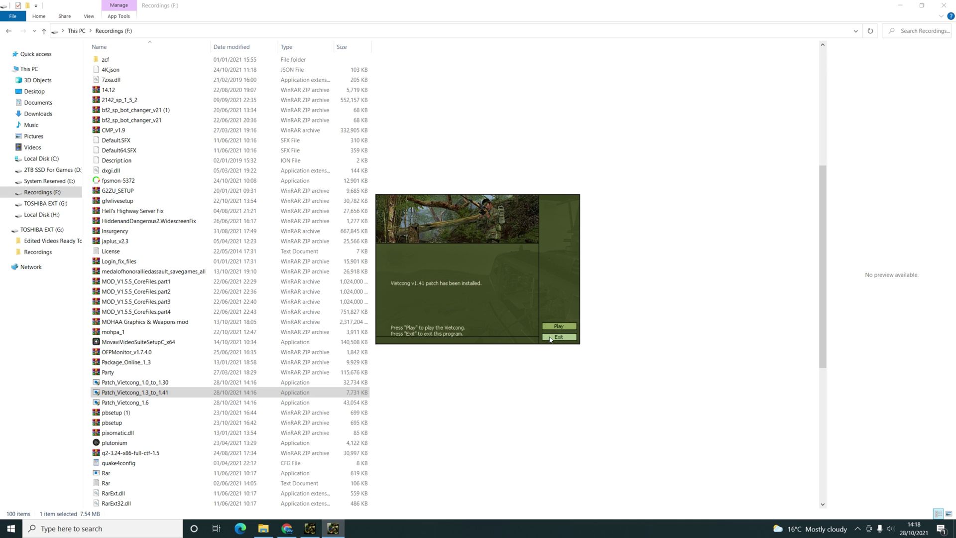
left_click(558, 337)
- Run Patch_Vietcong_1.6 with permission to make changes, accept the license, install the v1.60 patch and exit the installer
double_click(167, 403)
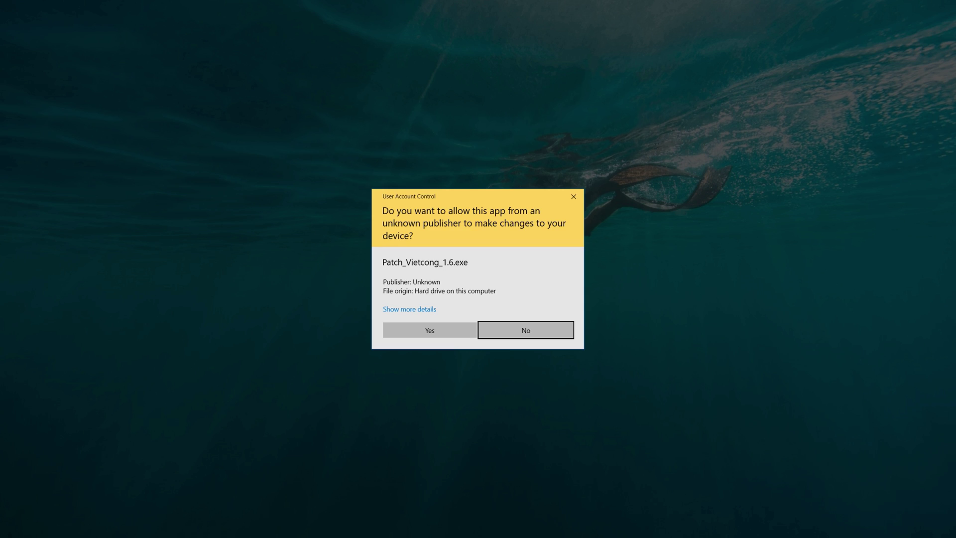
left_click(425, 332)
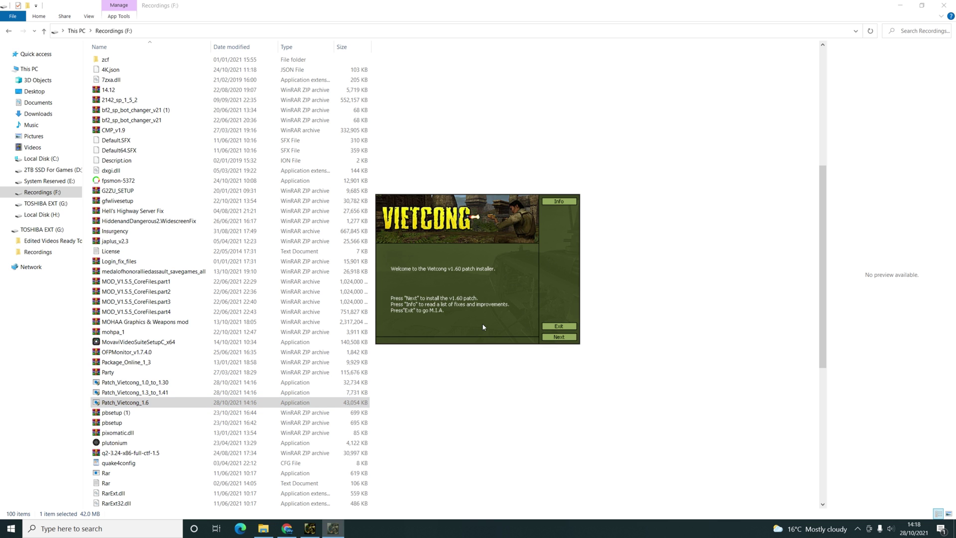
left_click(551, 337)
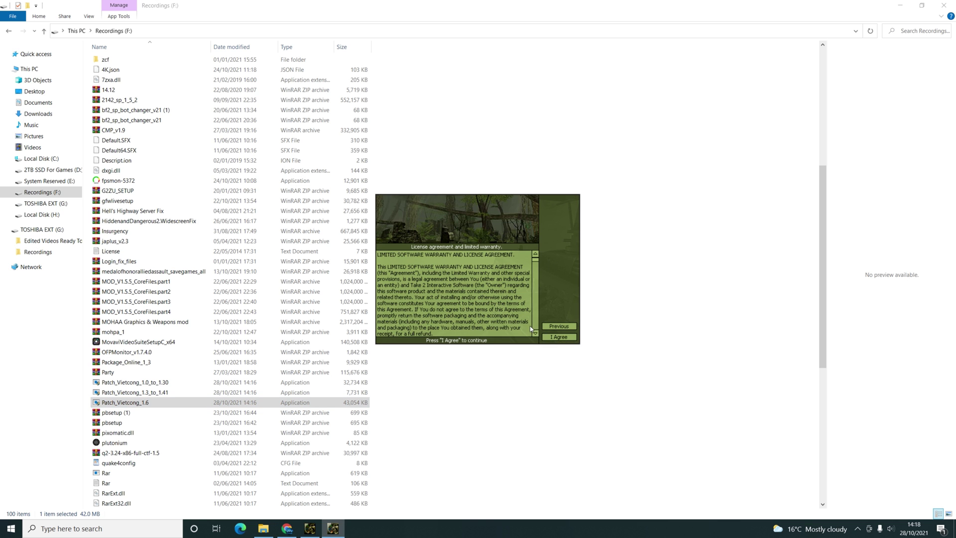
left_click(552, 337)
left_click(559, 337)
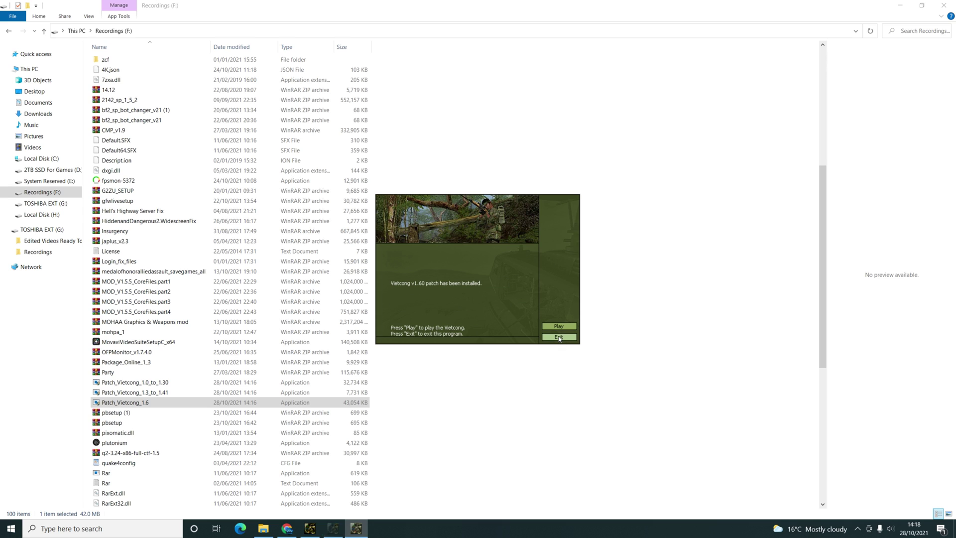
left_click(559, 337)
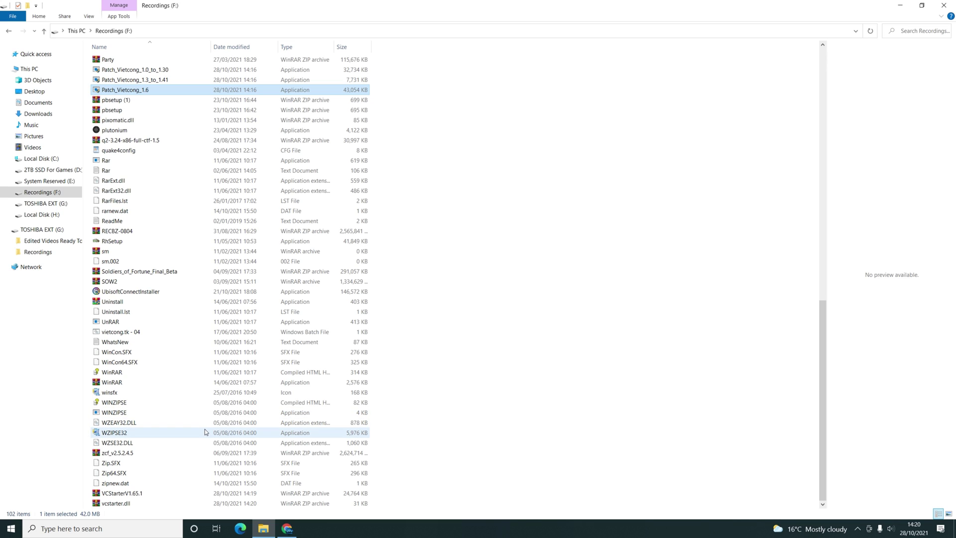
- Extract the VCStarterV1.65.1 archive to a folder on Local Disk (H:)
mouse_move(205, 431)
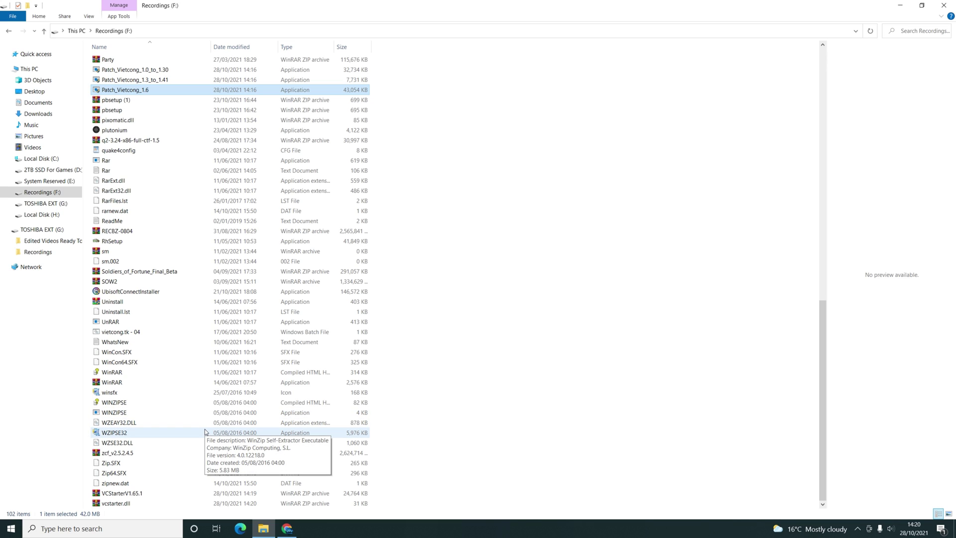
right_click(163, 492)
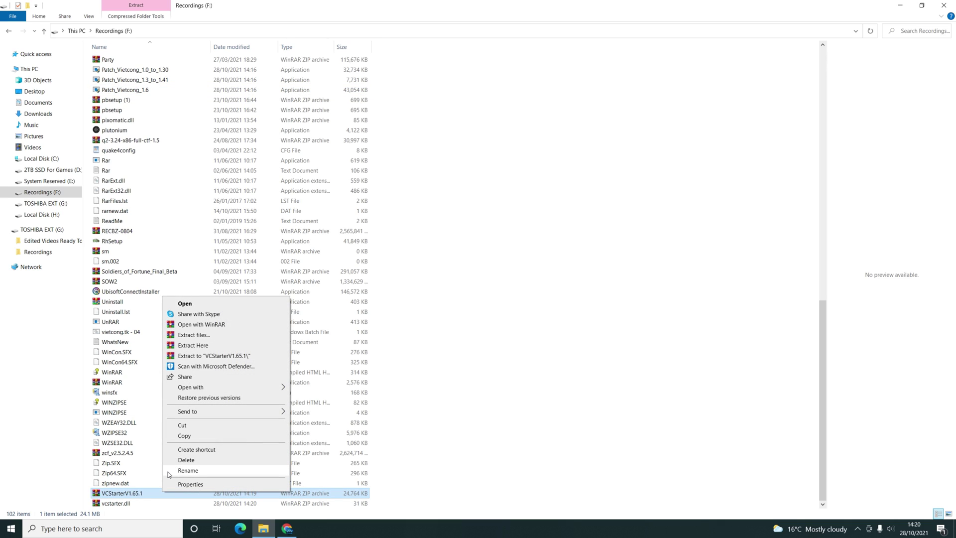
left_click(217, 338)
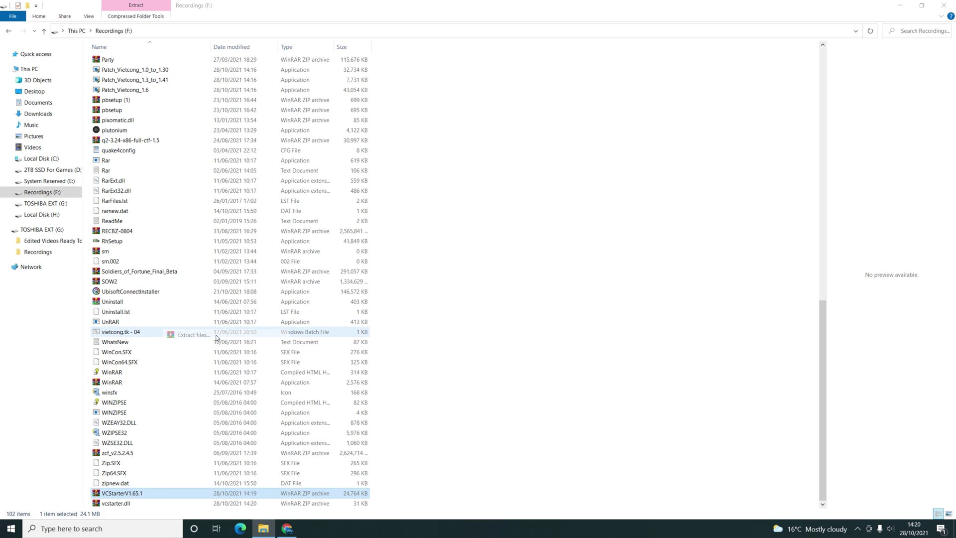
double_click(522, 309)
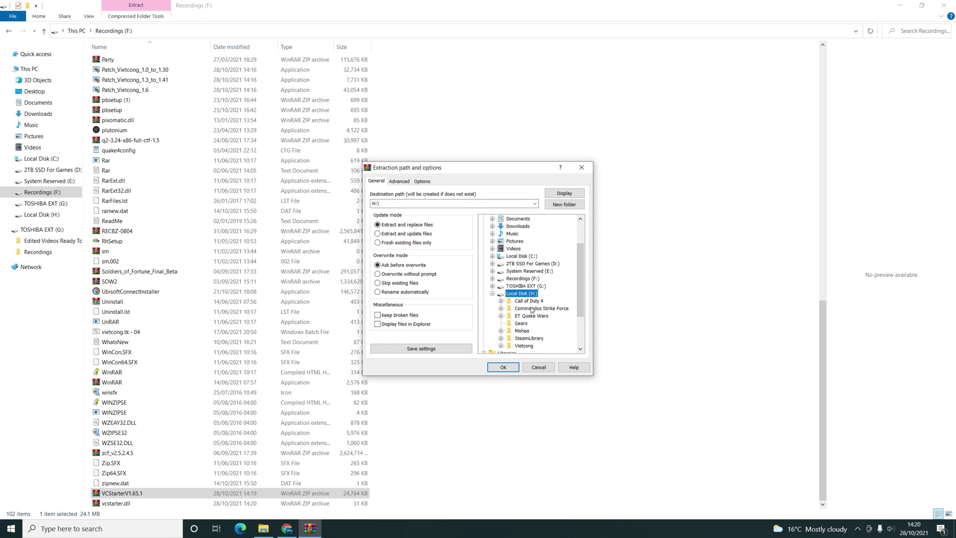
left_click(524, 323)
left_click(504, 369)
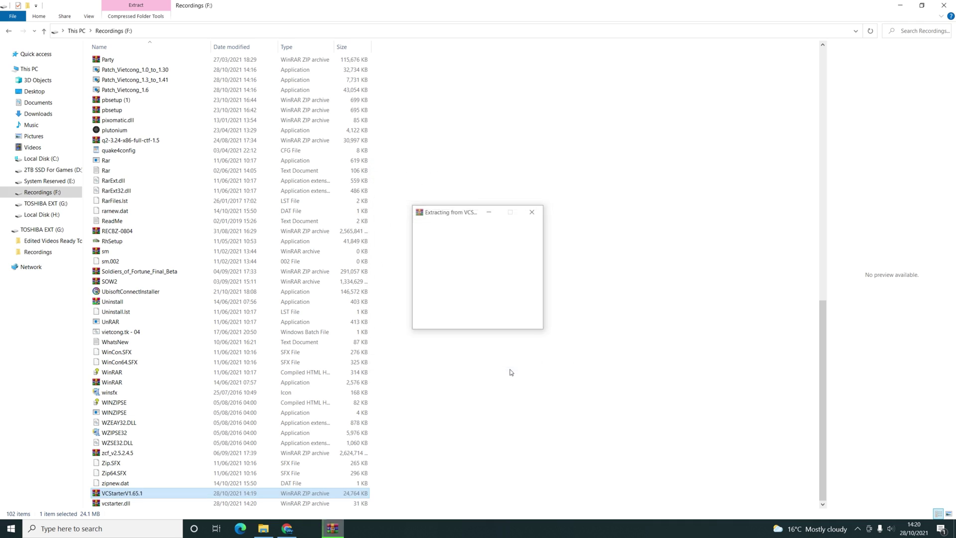
- Extract the vcstarter.dll archive into H:\Vietcong\Vietcong, replacing the existing file there
left_click(149, 504)
right_click(151, 505)
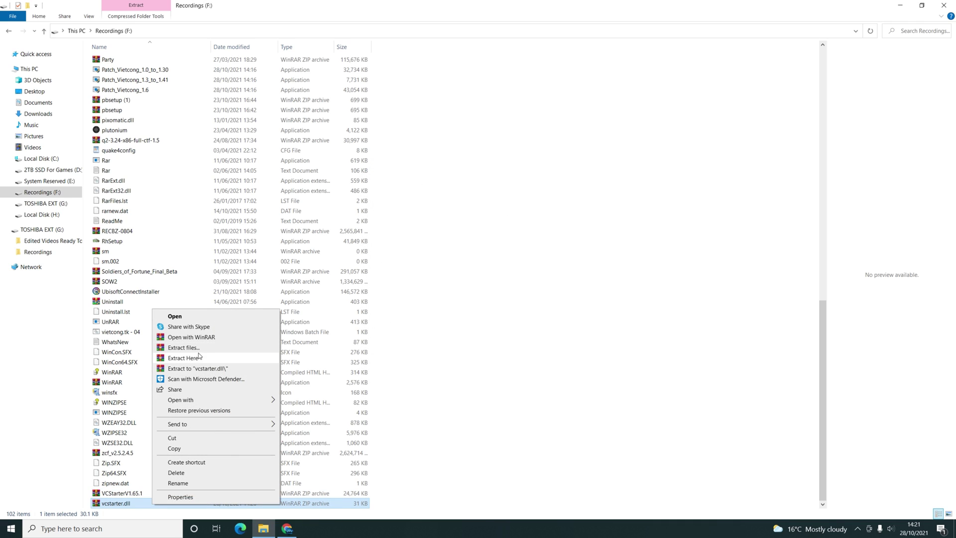
left_click(183, 348)
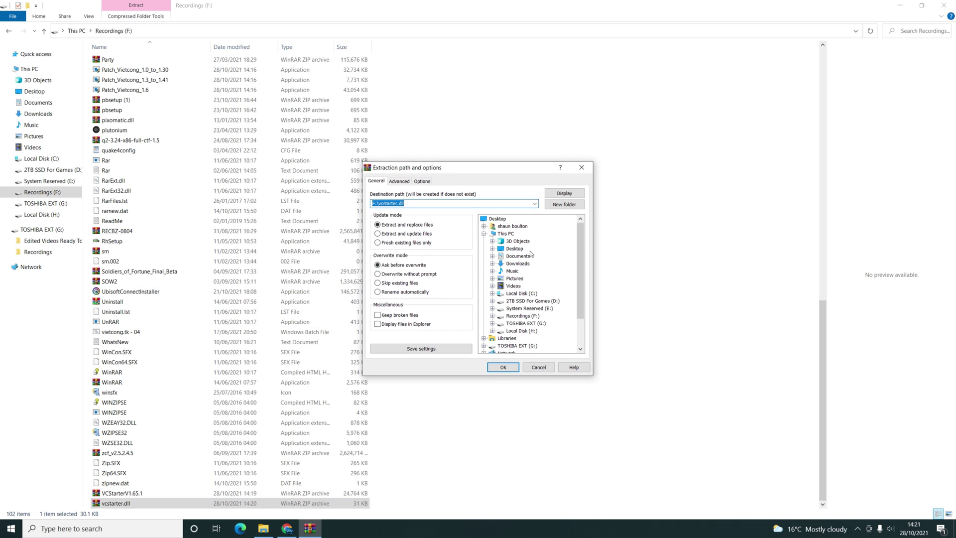
double_click(531, 331)
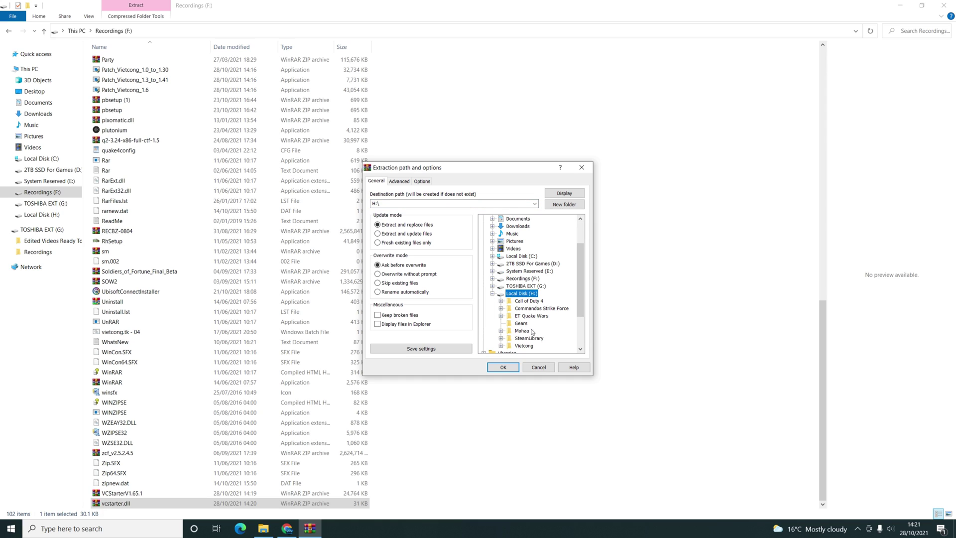
left_click(524, 345)
double_click(524, 347)
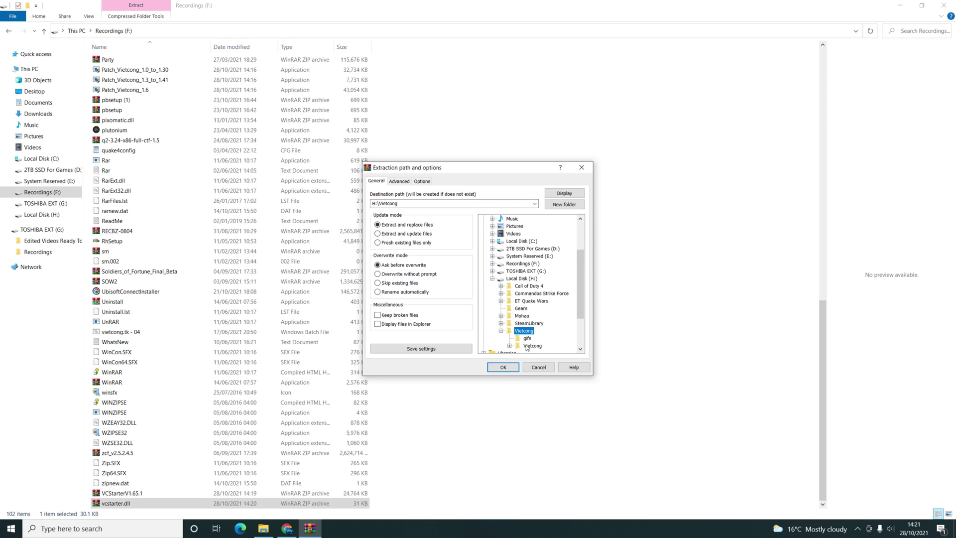
scroll(526, 347, "down", 2)
double_click(536, 301)
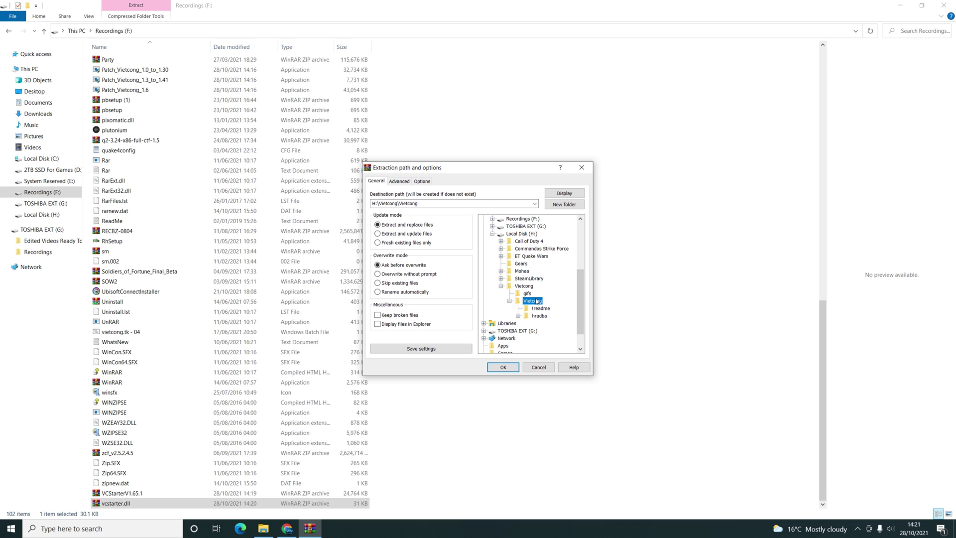
left_click(501, 286)
left_click(513, 368)
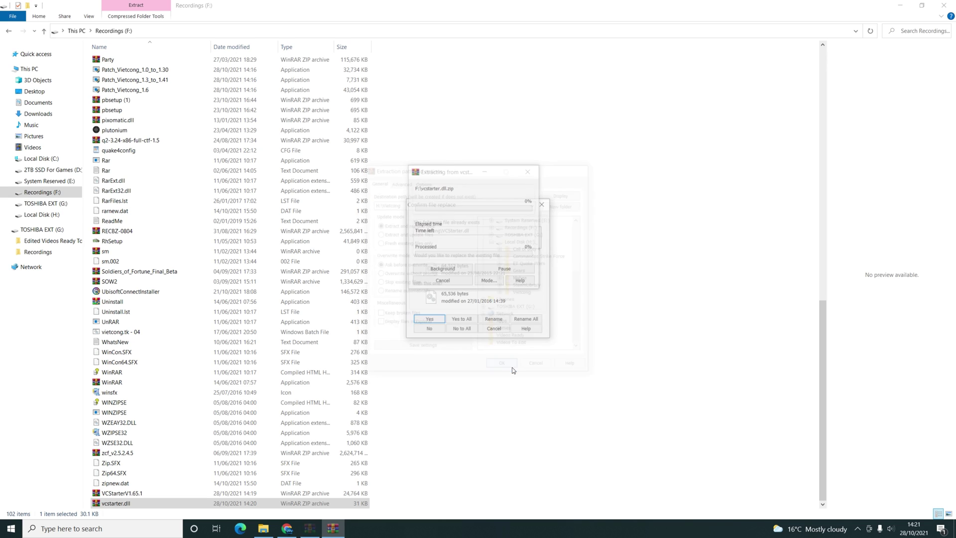
left_click(467, 321)
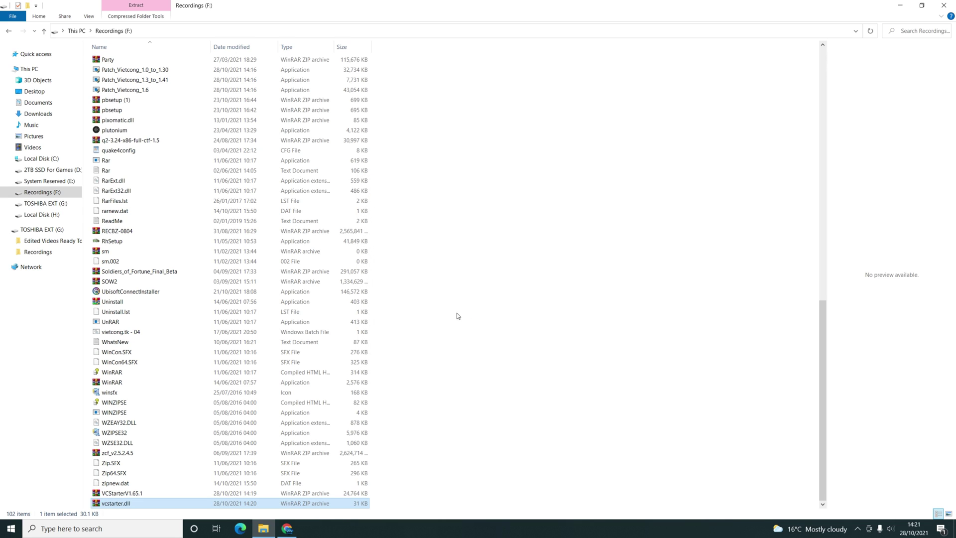
- Switch to the File Explorer window showing Local Disk (C:) and open the Windows\System32\drivers\etc folder
key("alt+Tab")
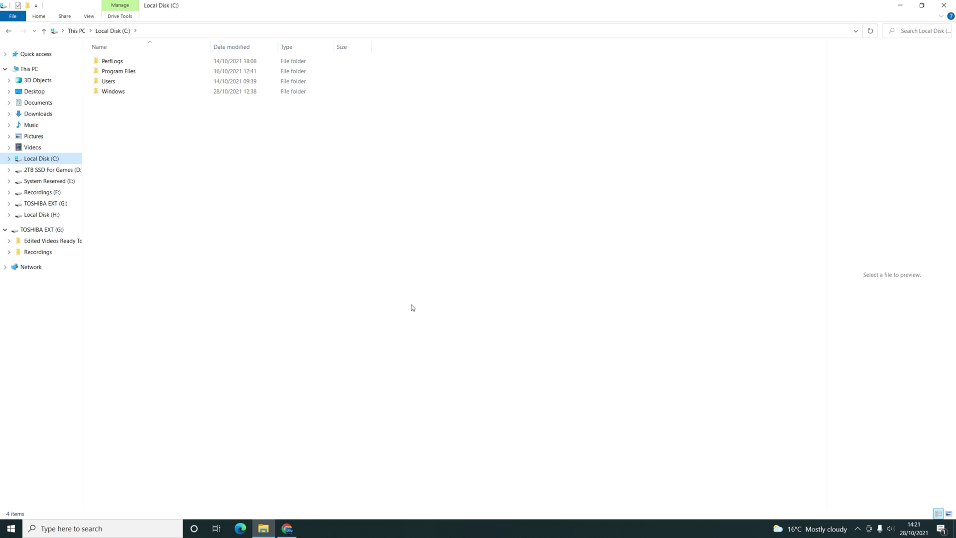
double_click(49, 159)
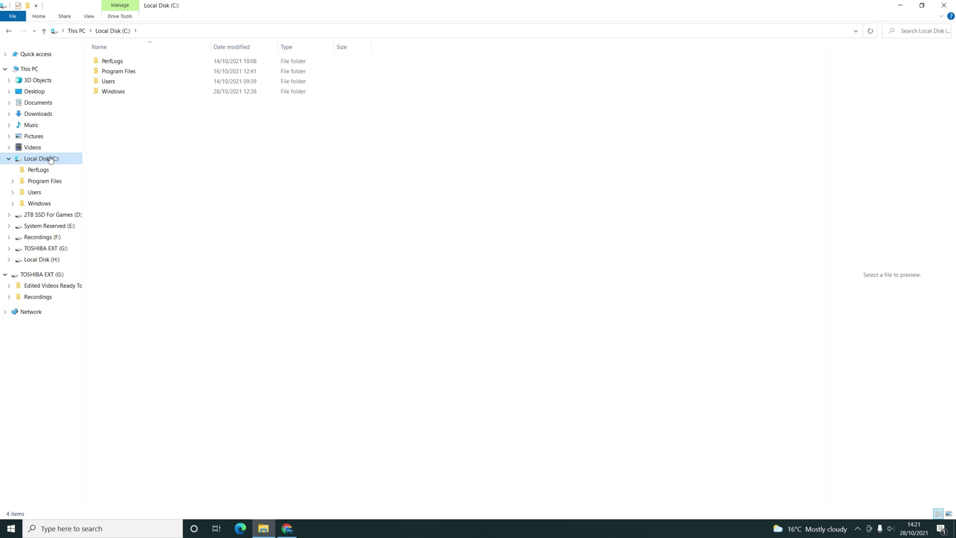
left_click(120, 94)
double_click(120, 94)
scroll(124, 82, "down", 15)
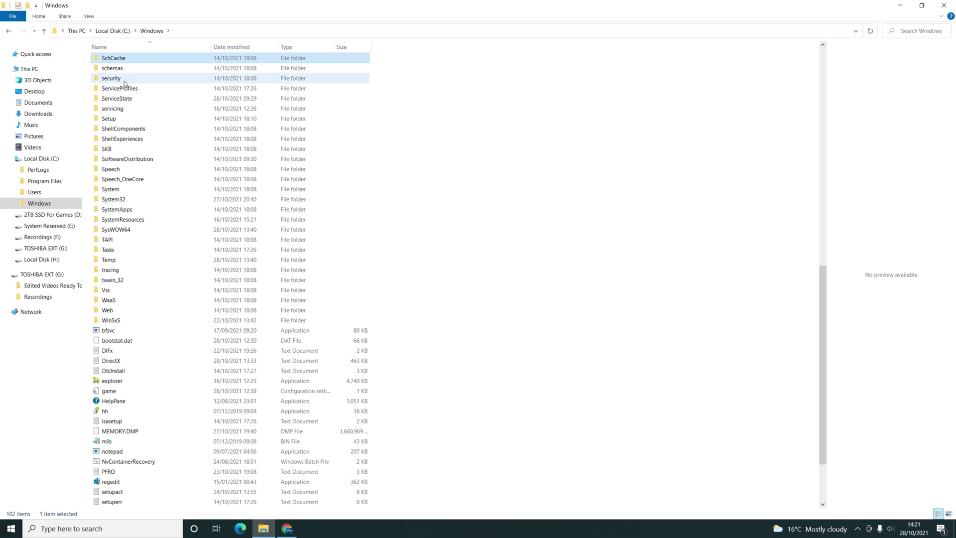
double_click(124, 199)
double_click(119, 152)
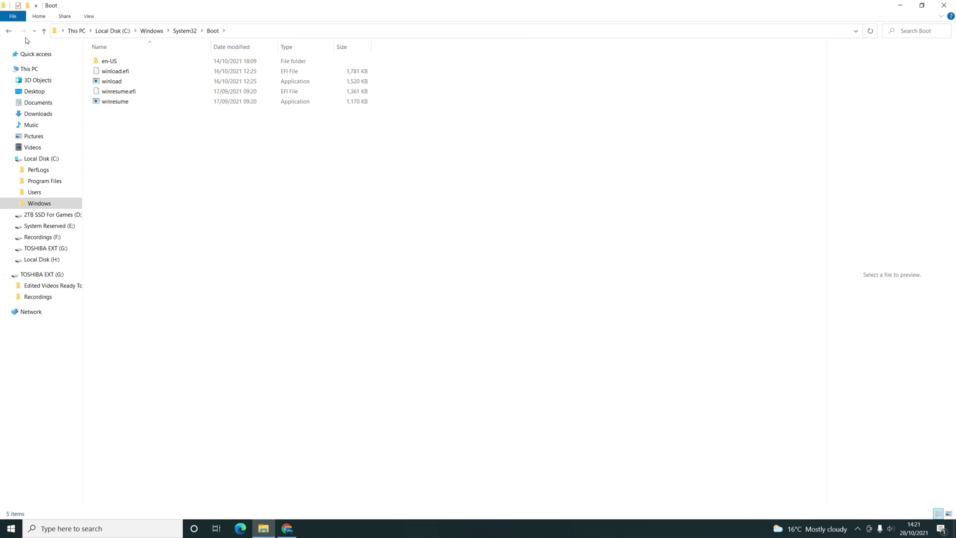
key("alt+Left")
left_click(110, 252)
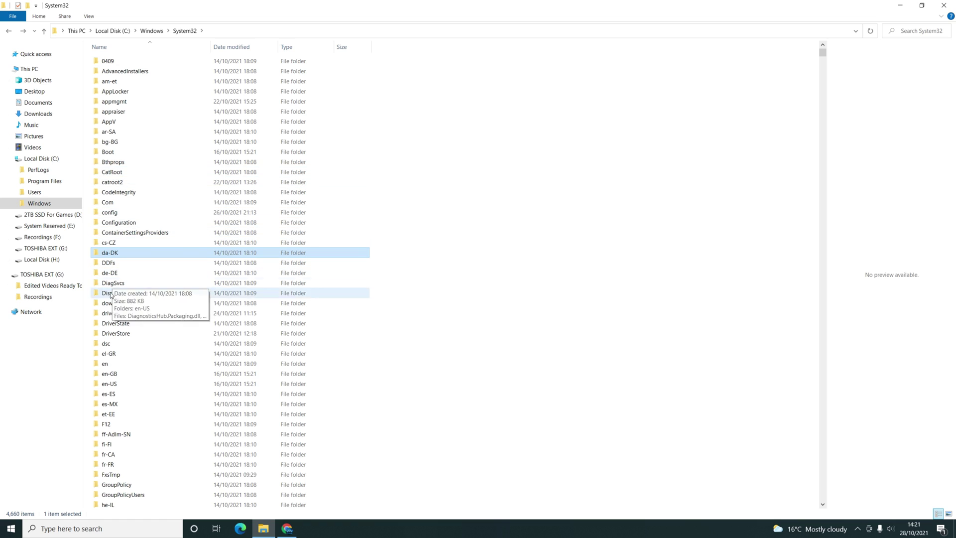
double_click(110, 313)
left_click(107, 129)
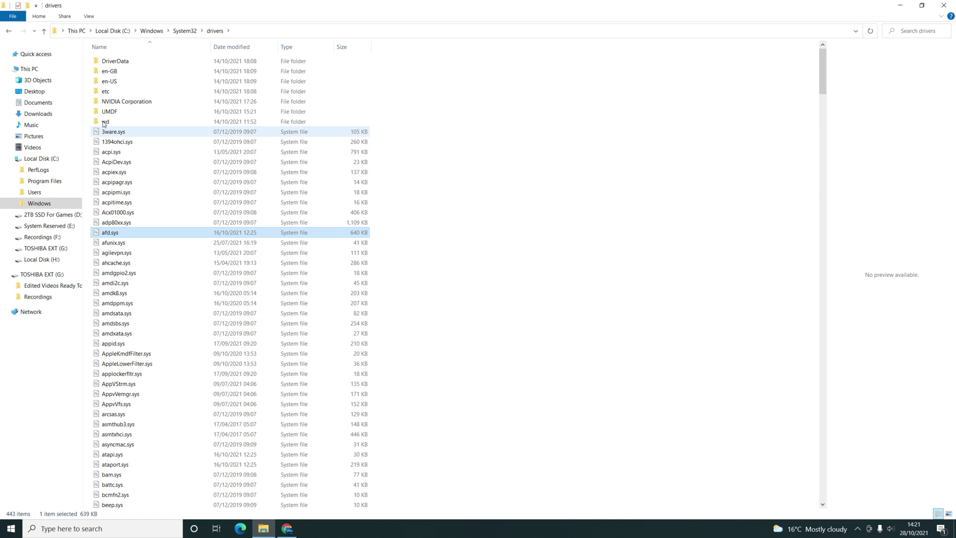
double_click(105, 92)
- Open the hosts file from the etc folder in Notepad
left_click(107, 62)
right_click(107, 60)
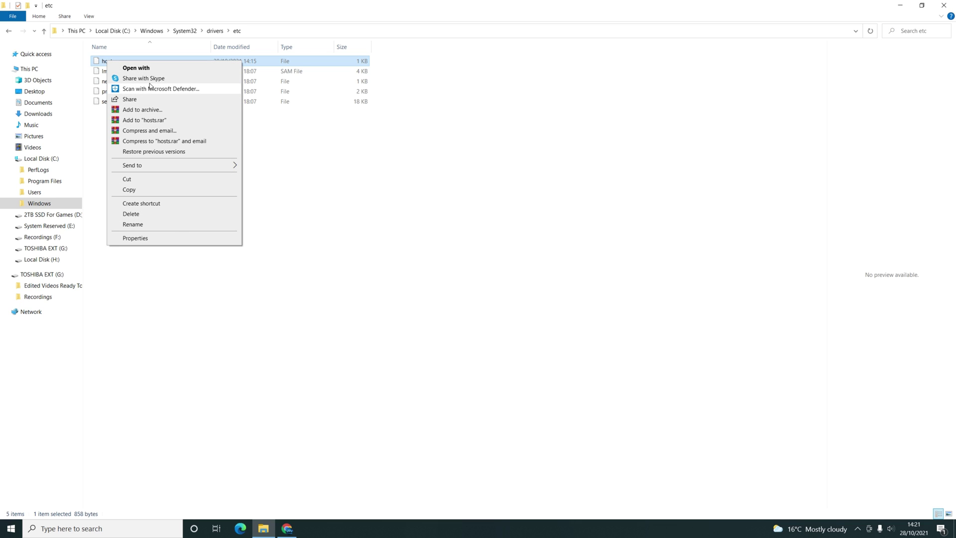
left_click(219, 68)
left_click(433, 217)
left_click(509, 339)
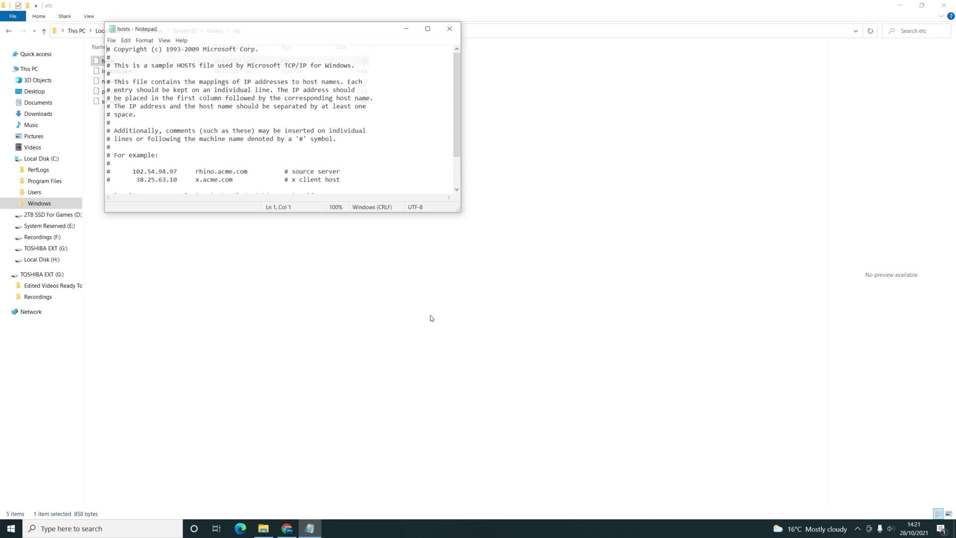
- Check the master.gamespy.com entry at the end of the hosts file, and close the file and the etc folder window
scroll(289, 169, "down", 2)
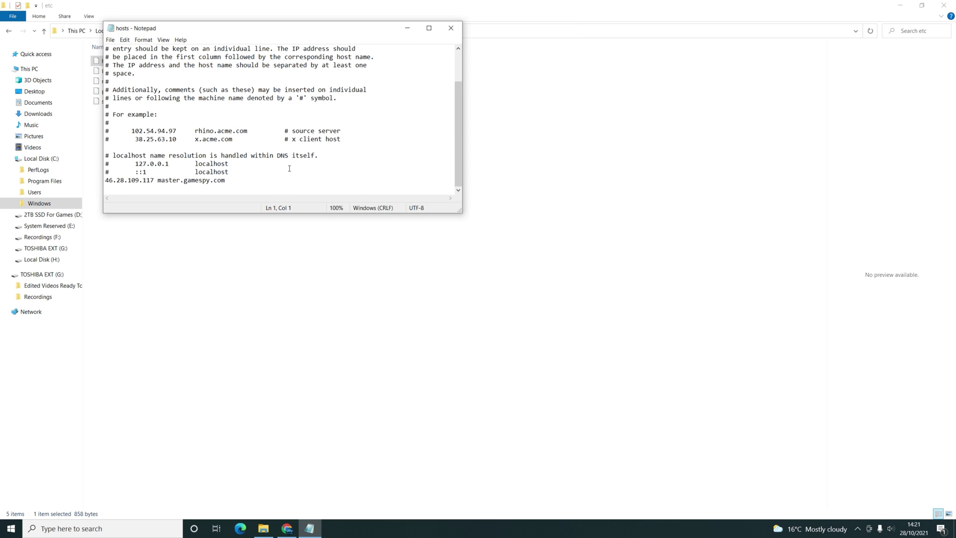
left_click(112, 186)
left_click_drag(107, 180, 240, 175)
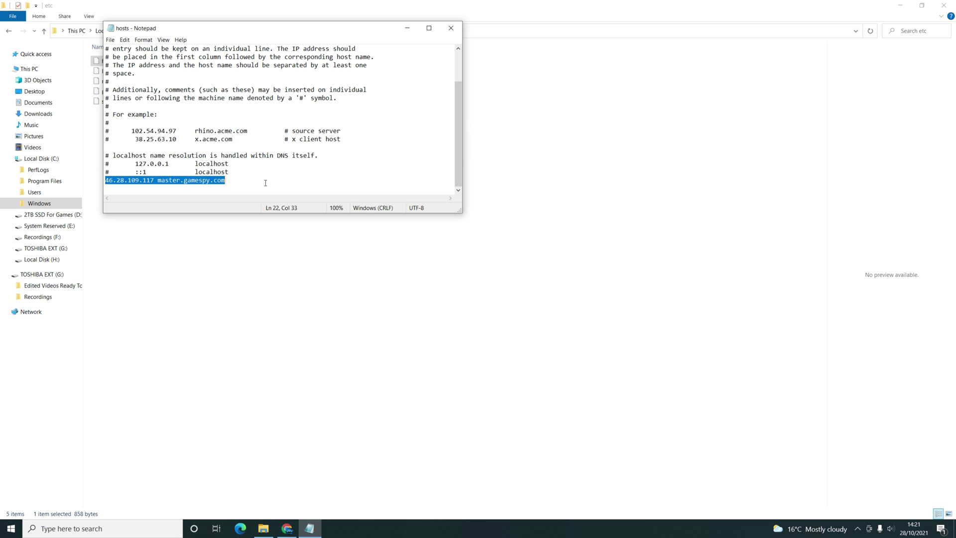
left_click(111, 184)
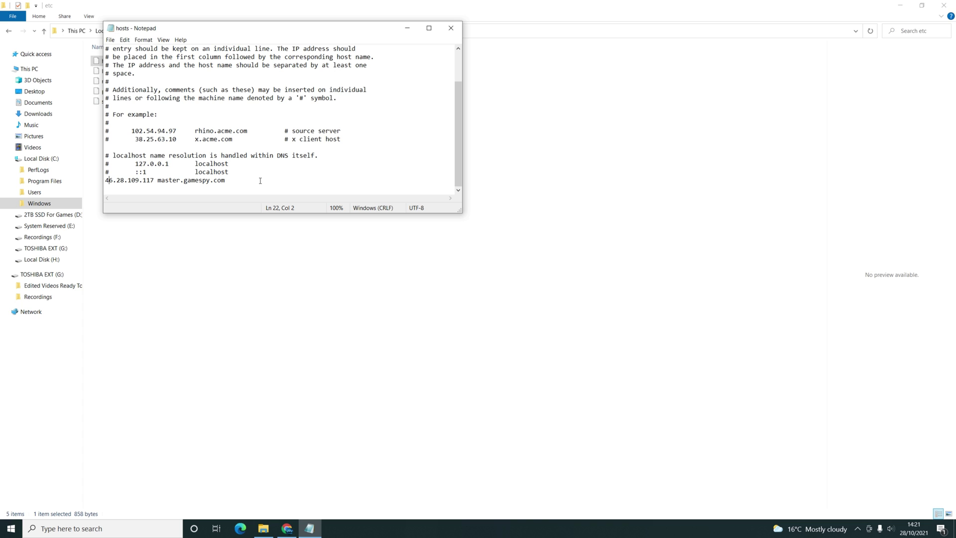
left_click(454, 28)
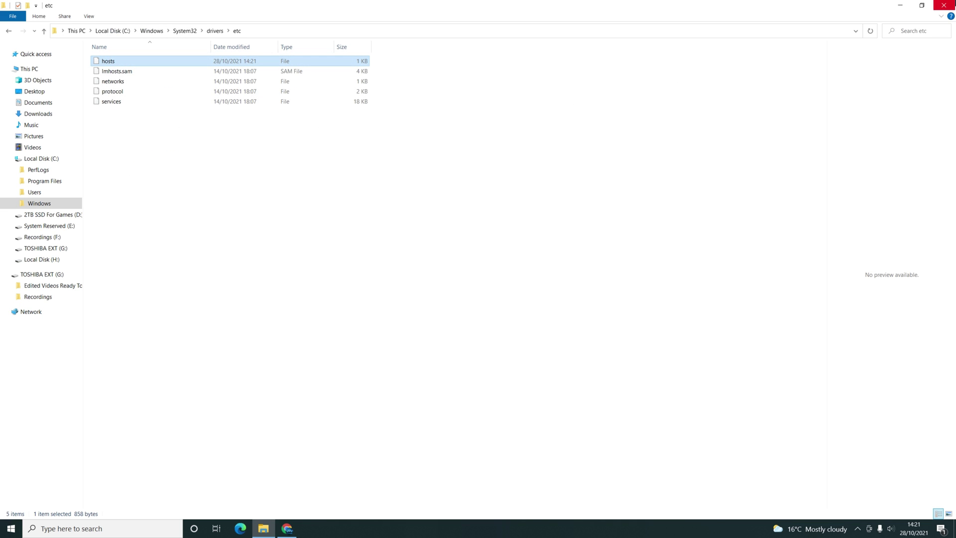
left_click(943, 5)
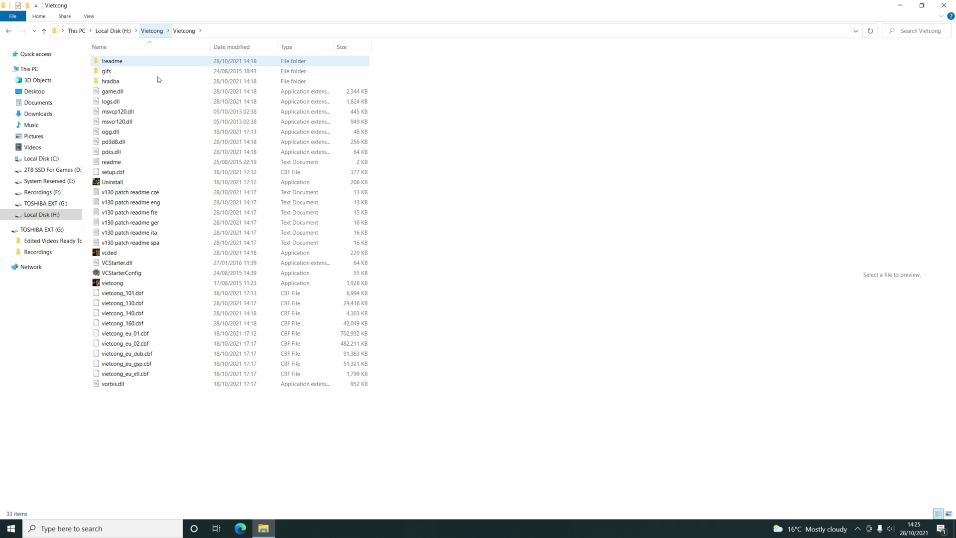
- Run VCStarterConfig from H:\Vietcong\Vietcong and accept the preset VCStarter v1.65 options
double_click(119, 273)
left_click(429, 330)
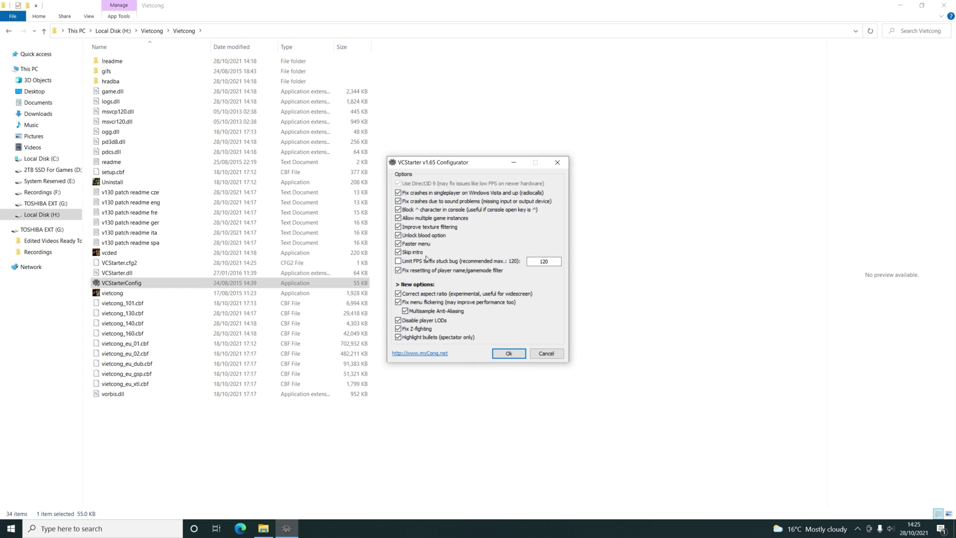
left_click(508, 353)
- Launch the vietcong application from the H:\Vietcong\Vietcong folder to bring up the Ptero-Engine-II Setup dialog
double_click(189, 292)
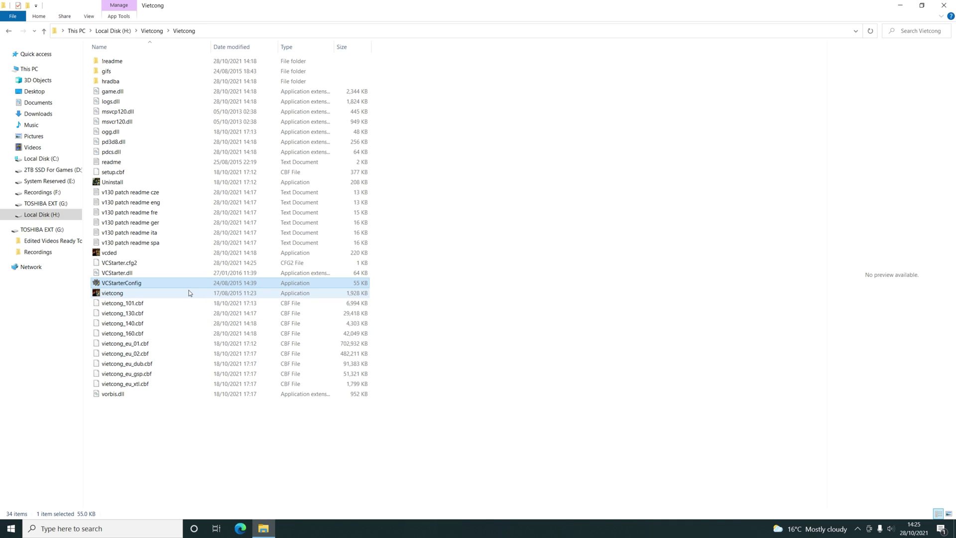
left_click(407, 329)
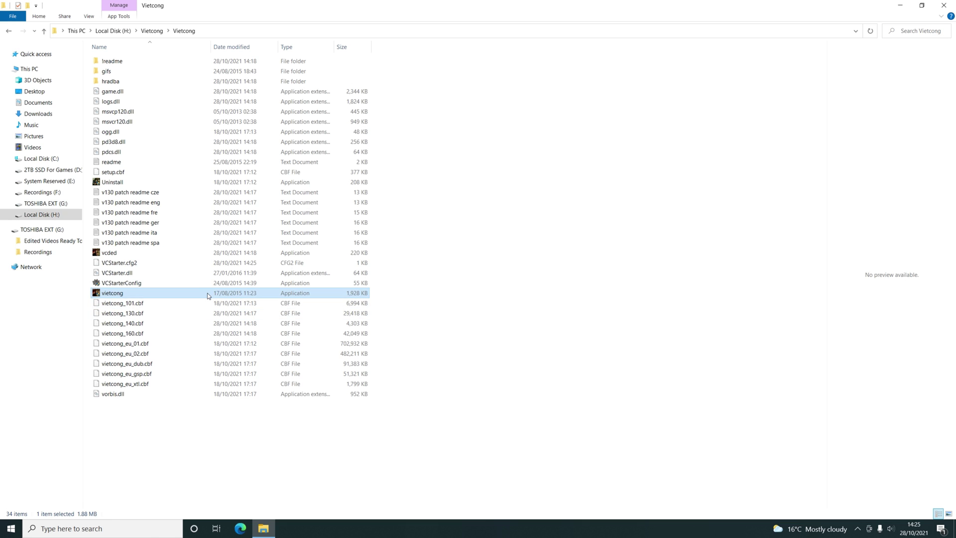
double_click(222, 293)
left_click(434, 333)
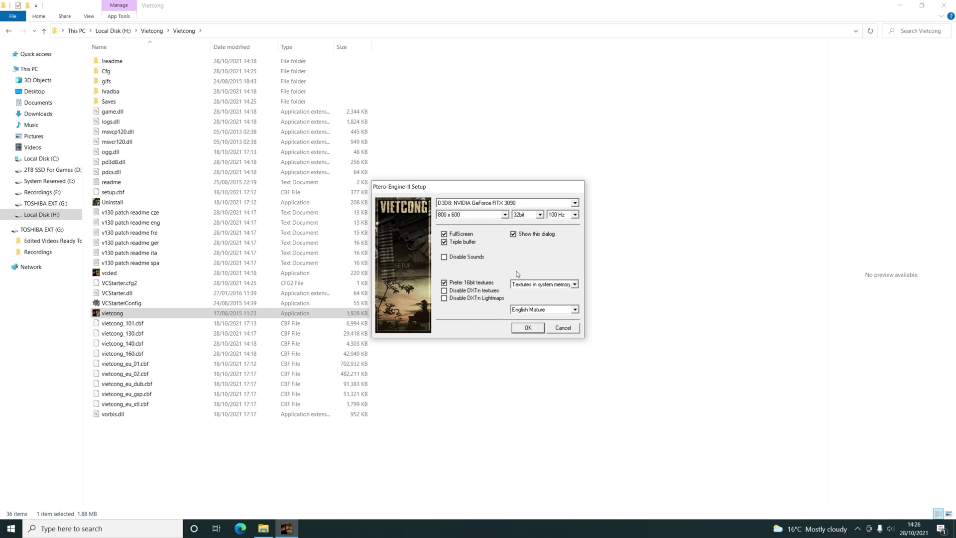
- Set the game's resolution to 3840 x 2160 and refresh rate to 120 Hz in the engine setup, and start the game
left_click(505, 214)
scroll(473, 246, "down", 5)
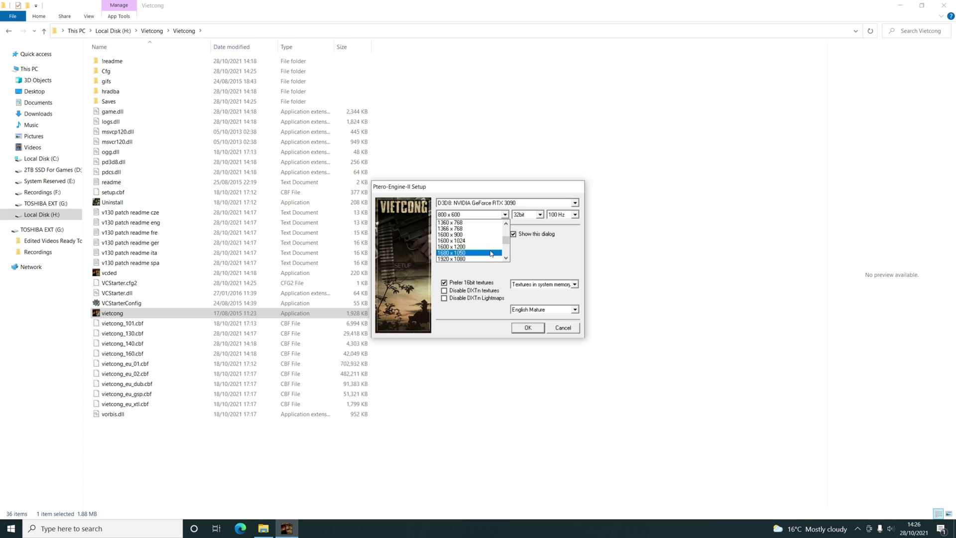
left_click(474, 248)
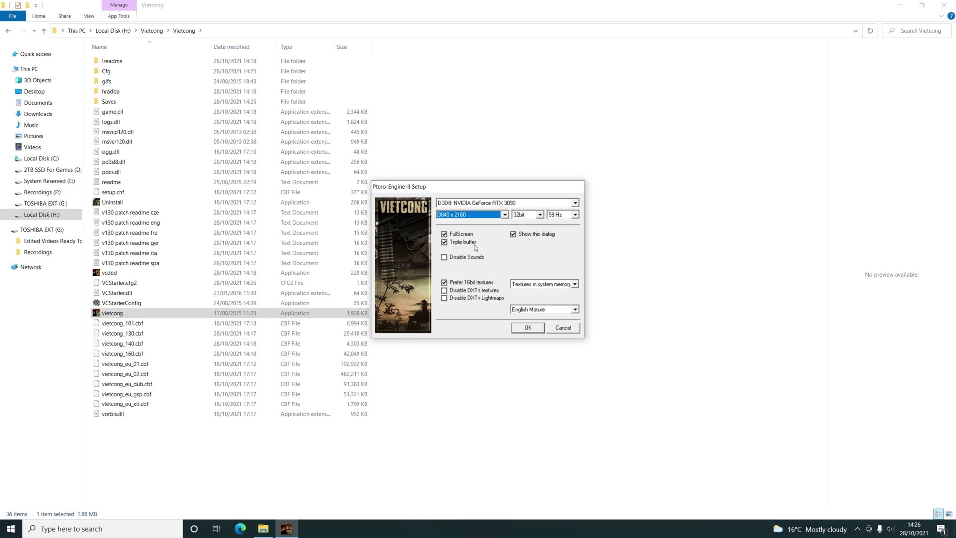
left_click(575, 215)
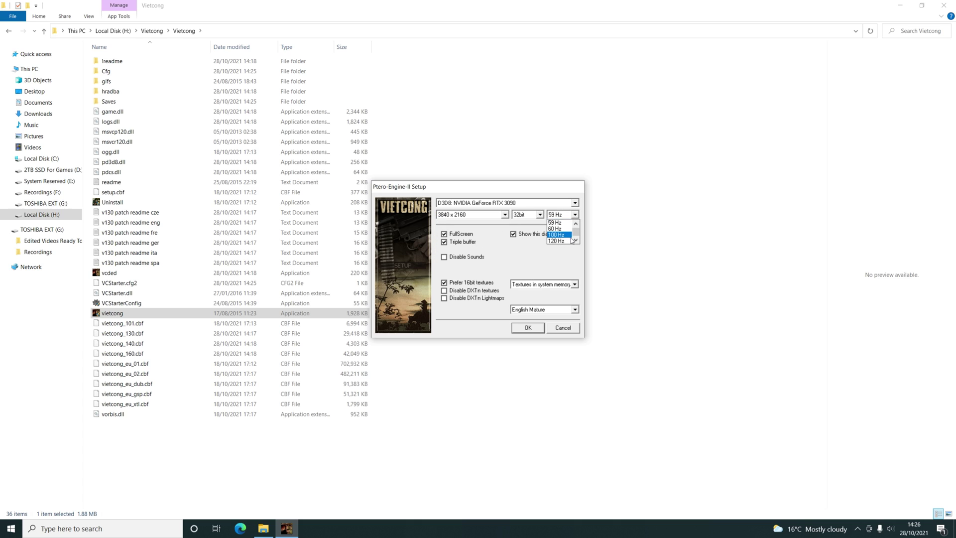
left_click(560, 241)
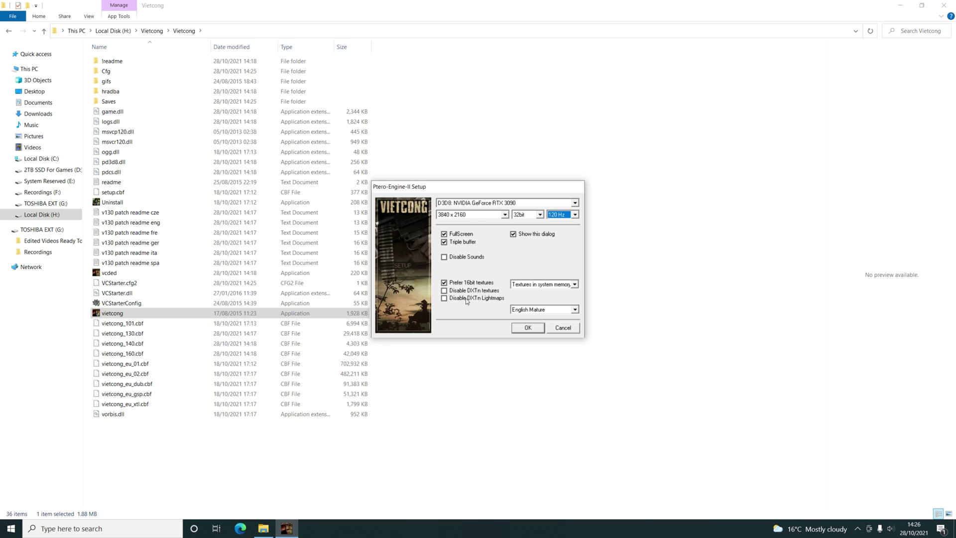
left_click(518, 328)
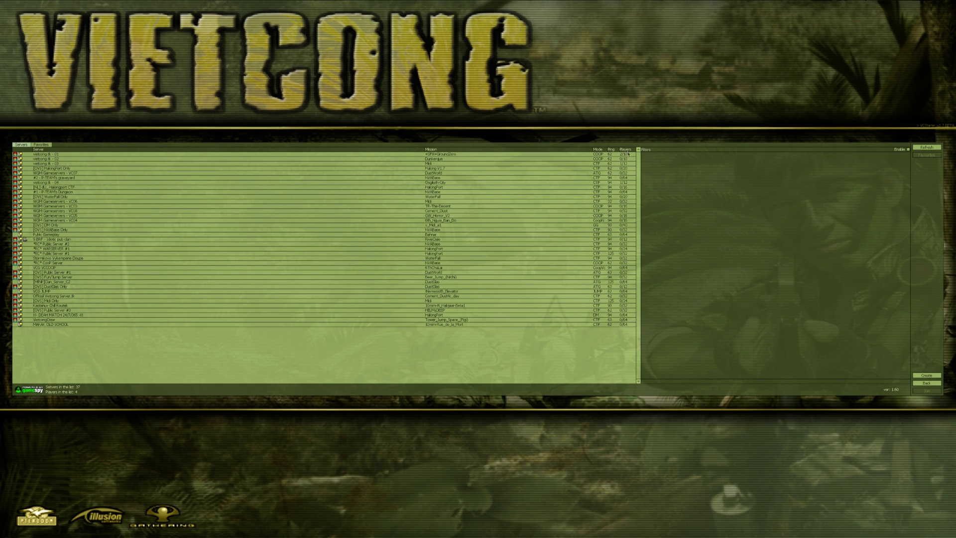
- Sort the multiplayer server list by number of players, with the most populated servers first
left_click(625, 150)
left_click(625, 150)
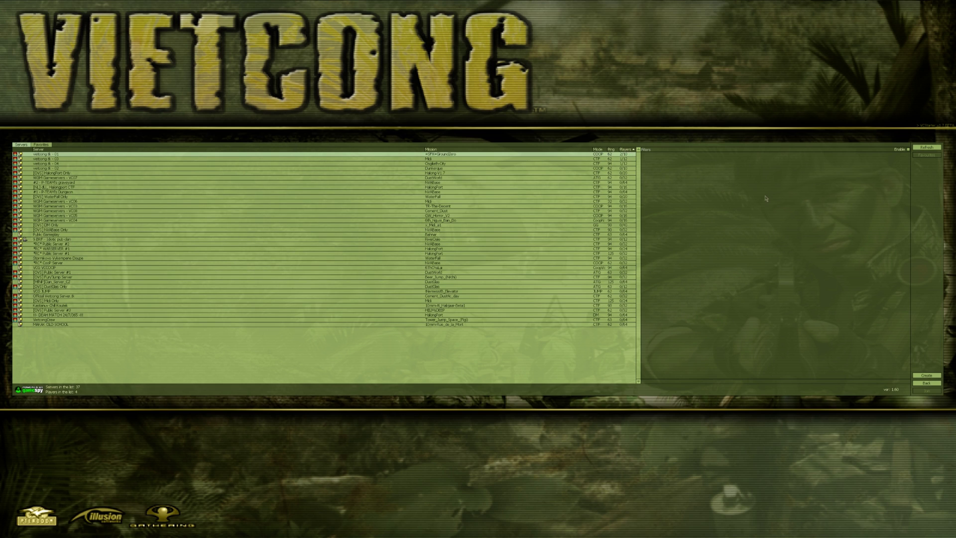